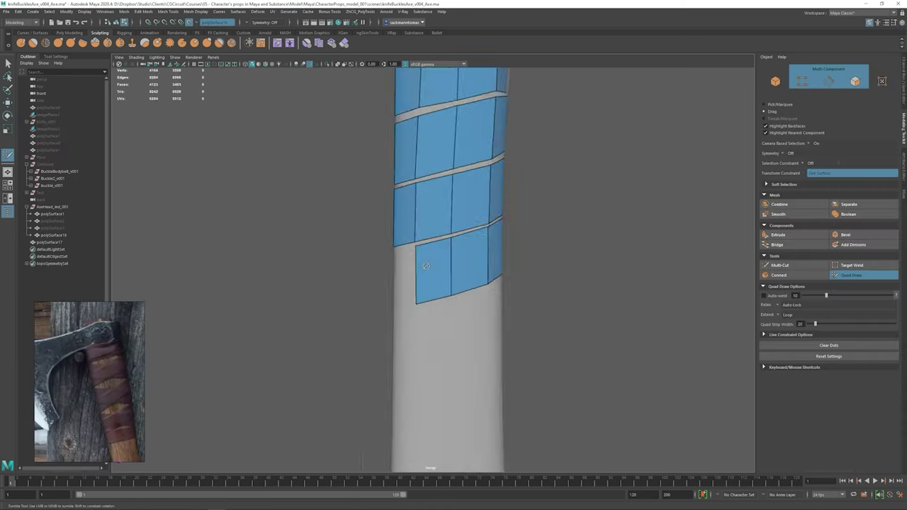
Orbit the Maya scene from the necklace behind the neck to a three-quarter view of the belt buckle.
mouse_move(496, 276)
left_mouse_down("alt")
mouse_move(433, 275)
mouse_move(522, 286)
left_mouse_up("alt")
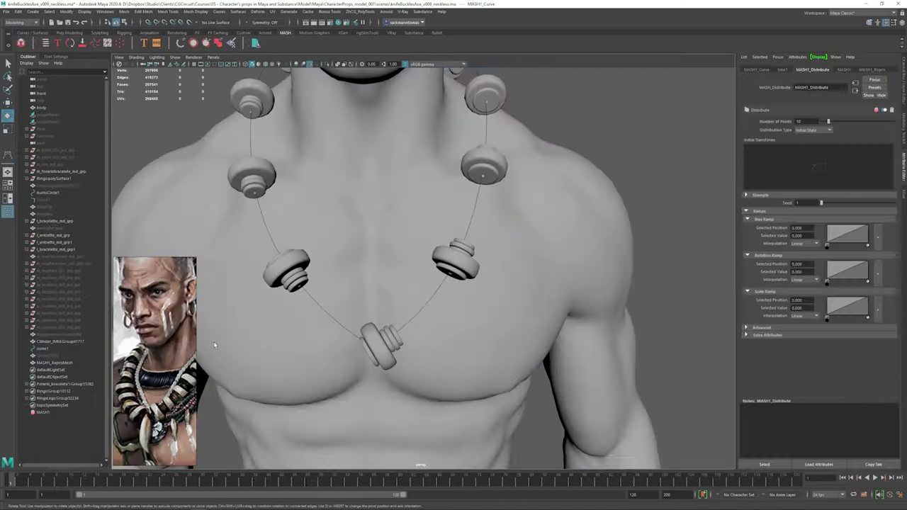
scroll(214, 345, "down", 3)
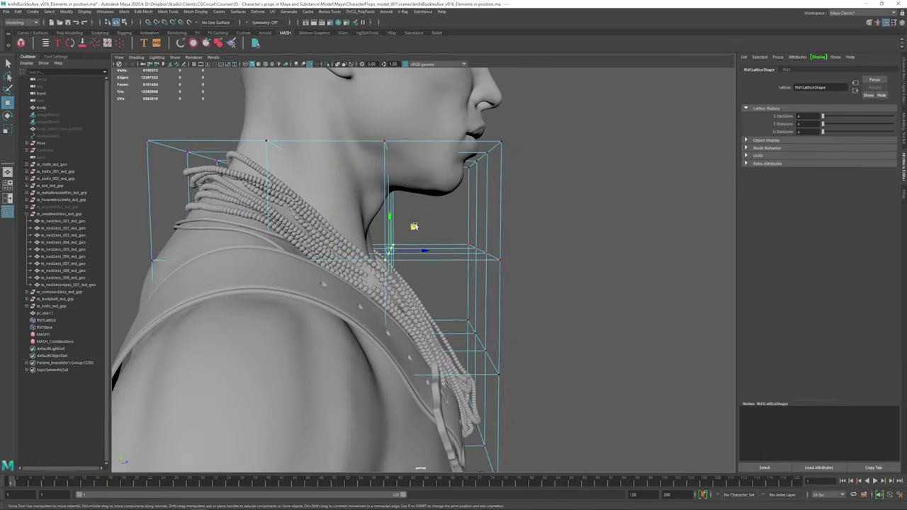
mouse_move(417, 220)
left_mouse_down("alt")
mouse_move(376, 186)
mouse_move(532, 198)
left_mouse_up("alt")
mouse_move(431, 227)
left_mouse_down("alt")
mouse_move(424, 238)
mouse_move(408, 232)
left_mouse_up("alt")
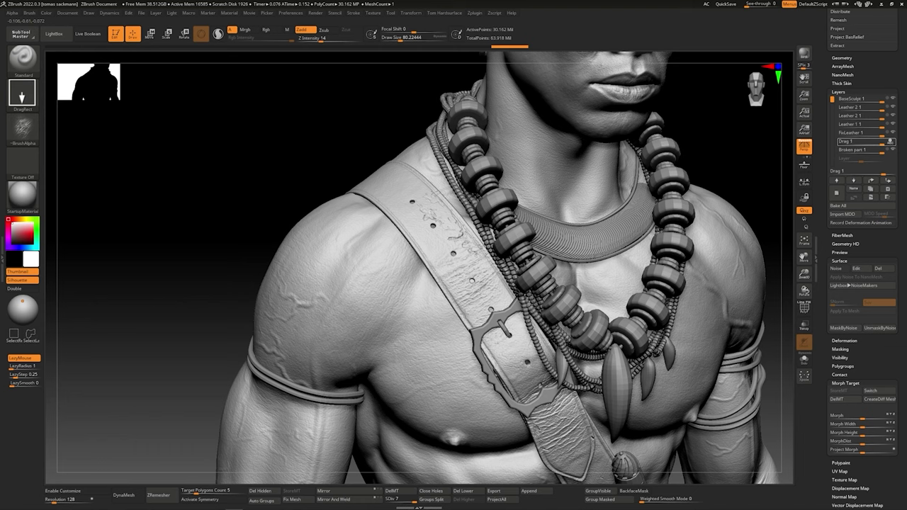
Turn the ZBrush axe sculpt to show its other side, then back to a frontal view.
scroll(482, 257, "up", 3)
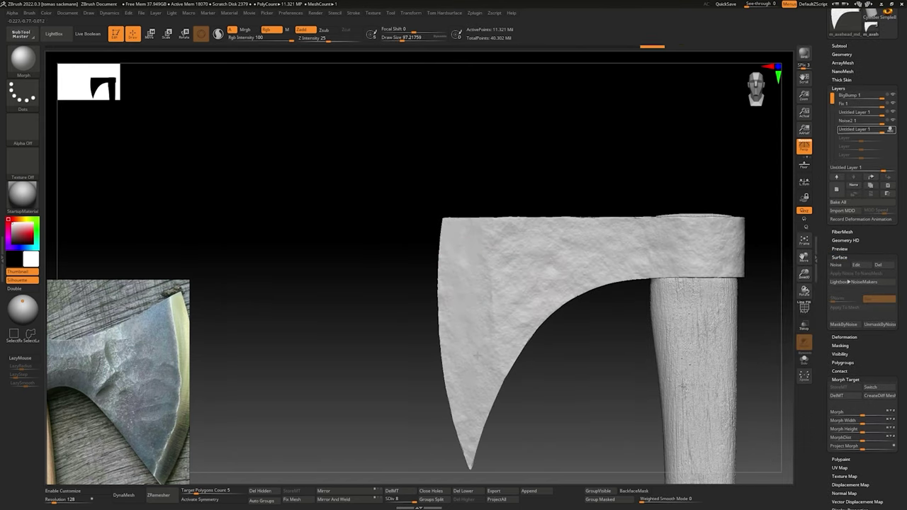
left_click_drag(447, 211, 481, 259)
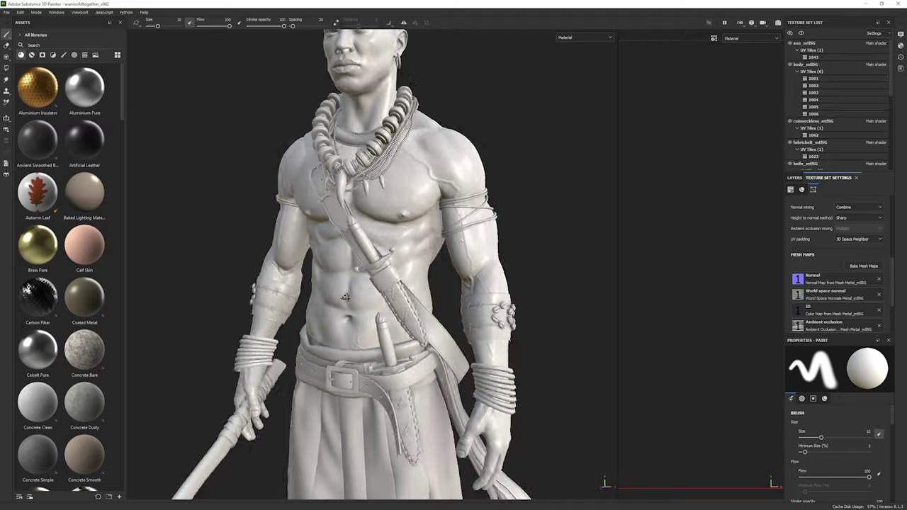
left_click_drag(345, 296, 536, 244, "alt")
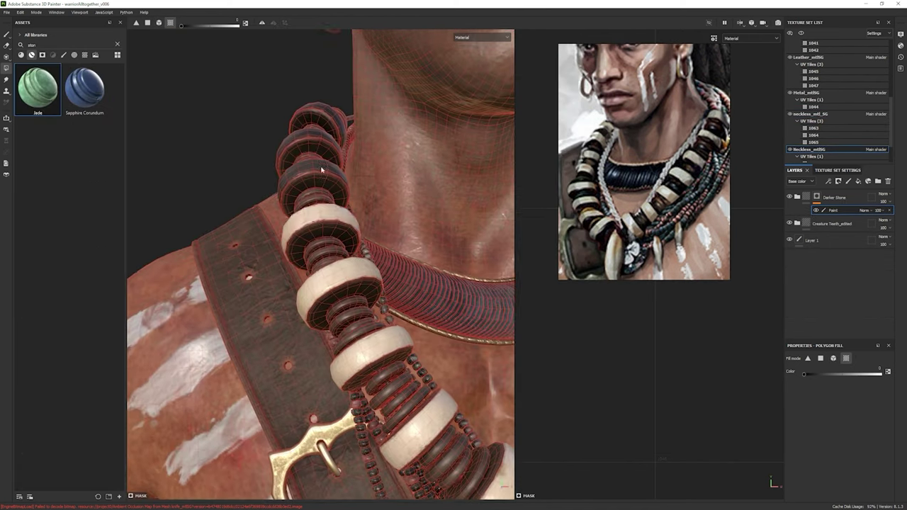
Move the view from the necklace to the face and show the full material instead of base colour.
mouse_move(321, 169)
left_mouse_down("alt")
mouse_move(302, 185)
mouse_move(355, 241)
mouse_move(340, 309)
left_mouse_up("alt")
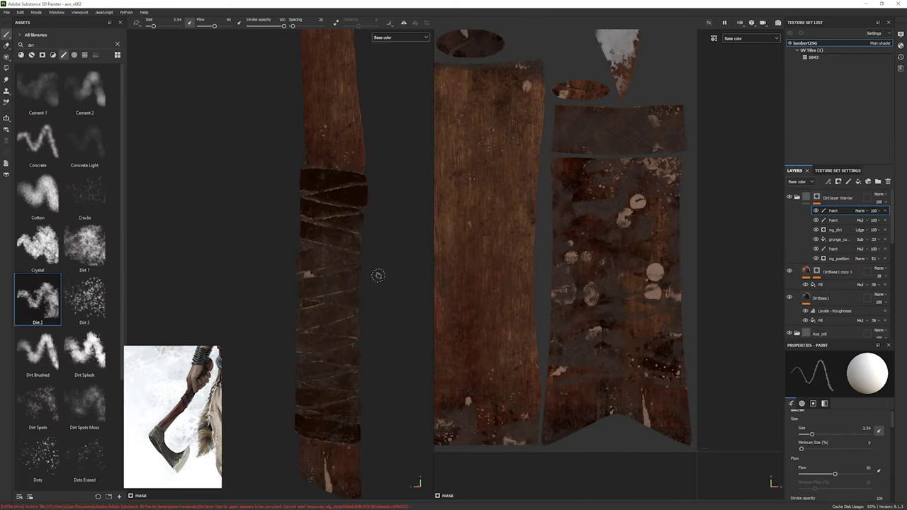
left_click(405, 56)
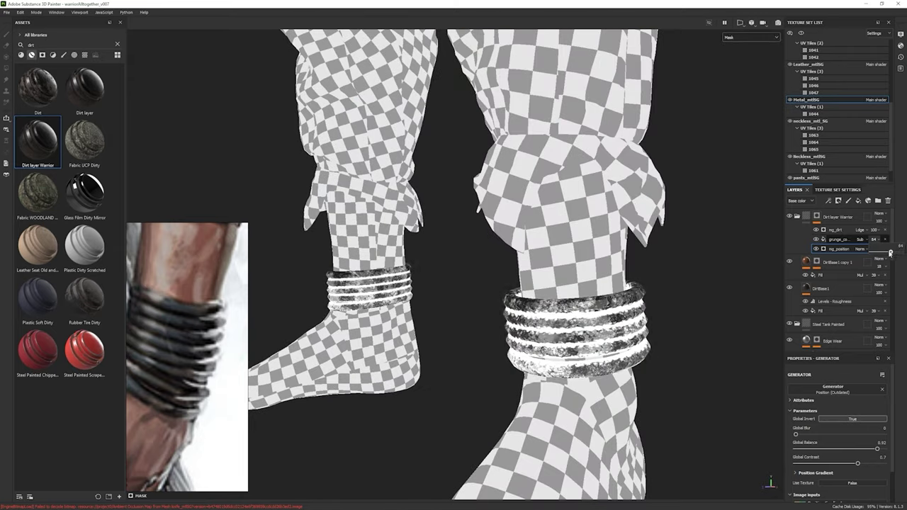
Switch the viewport to Material and inspect the dirt mask's mg_position generator.
left_click(751, 37)
left_click(744, 46)
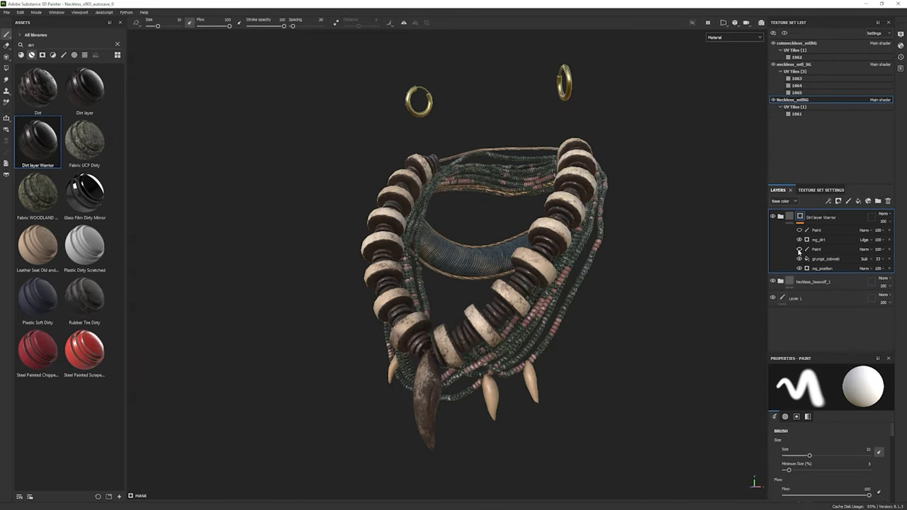
left_click(801, 269)
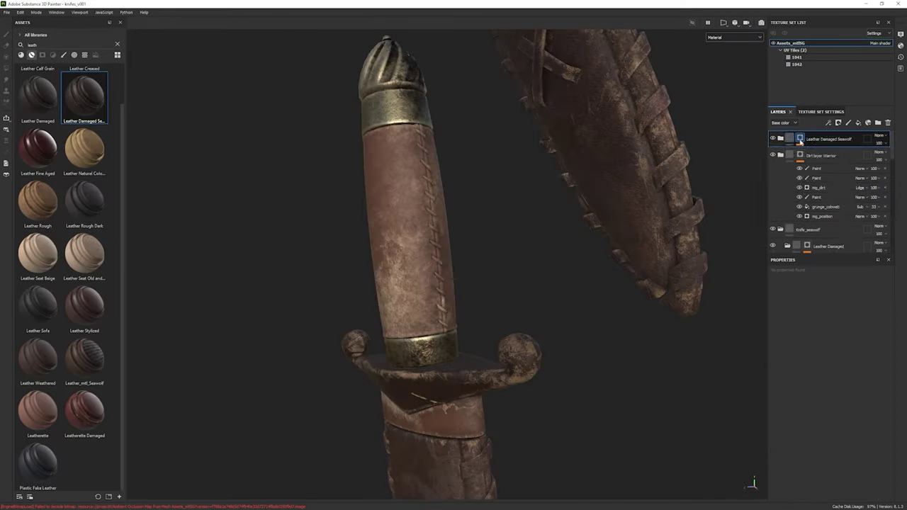
Add a paint sublayer to the knife's leather layer.
left_click(800, 140)
right_click(813, 243)
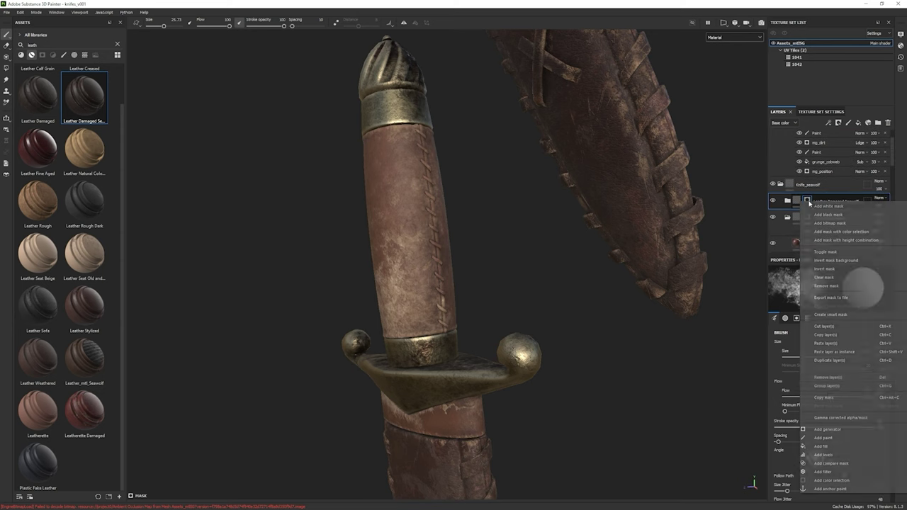
left_click(829, 269)
key("4")
scroll(421, 226, "up", 3)
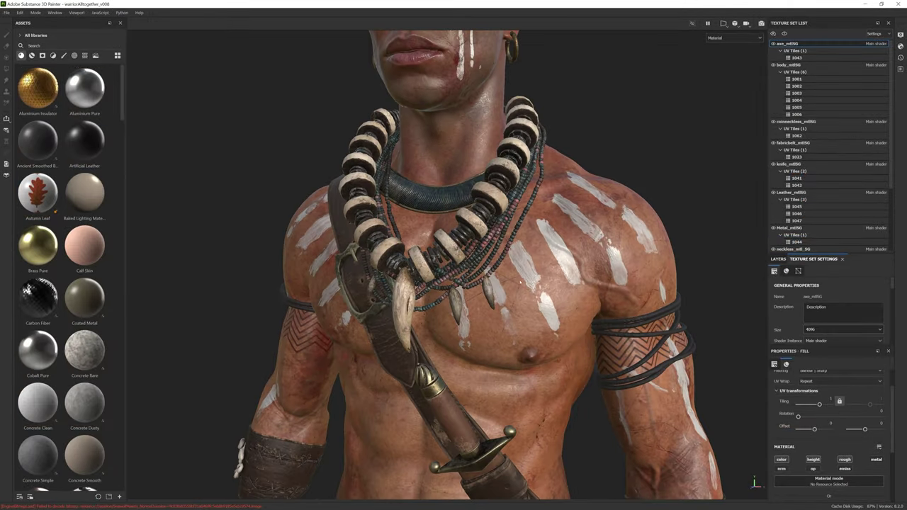
Pan the warriorAllTogether view from the chest down to the abs, belt, hips and left side.
middle_click_drag(521, 426, 520, 282)
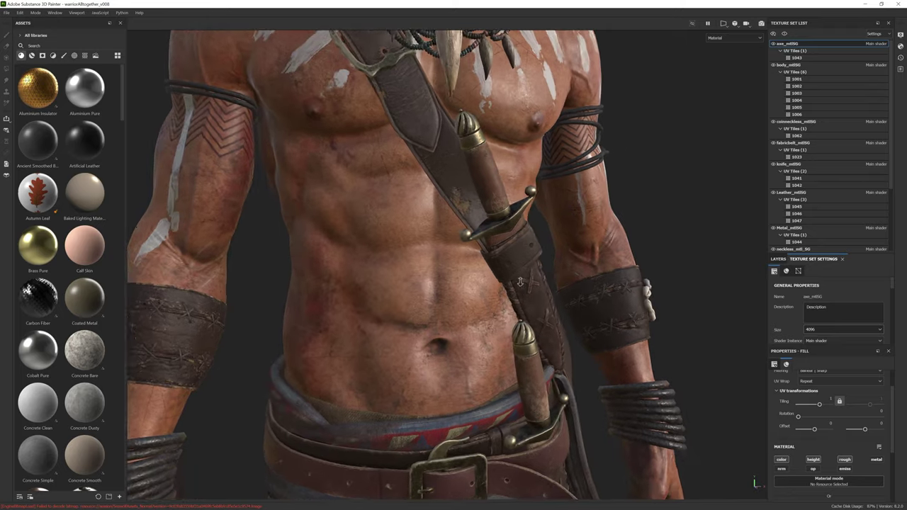
mouse_move(519, 281)
left_mouse_down("alt")
mouse_move(540, 268)
mouse_move(535, 302)
left_mouse_up("alt")
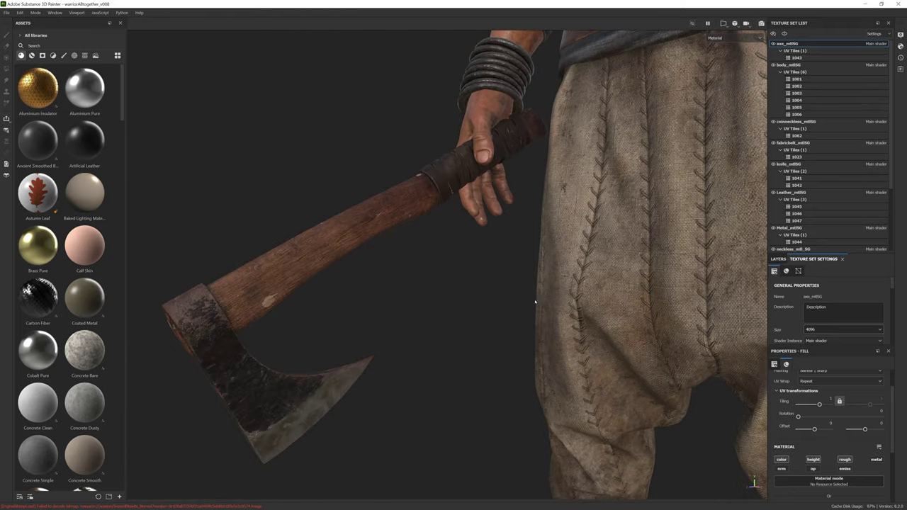